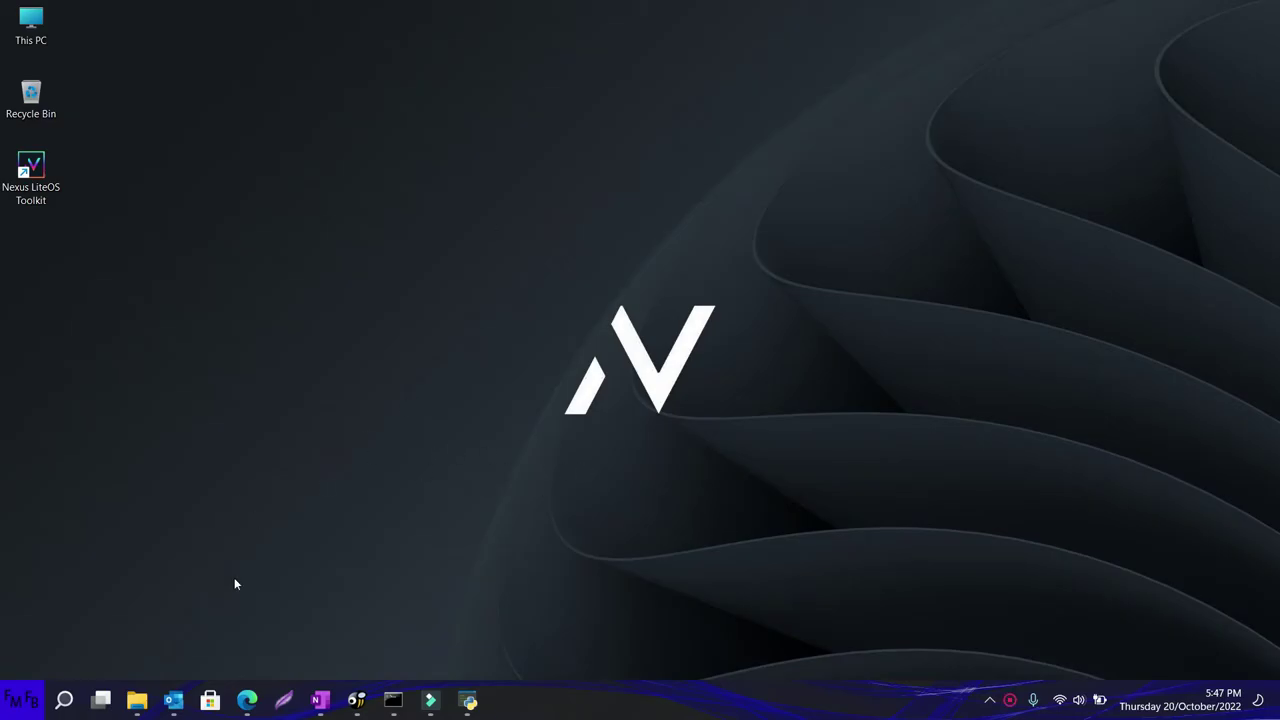
- Check the Windows version with winver (21H2, build 22000.527), then select the Nexus LiteOS Toolkit shortcut
{"action": "key", "text": "super+r"}
{"action": "type", "text": "winc"}
{"action": "key", "text": "BackSpace"}
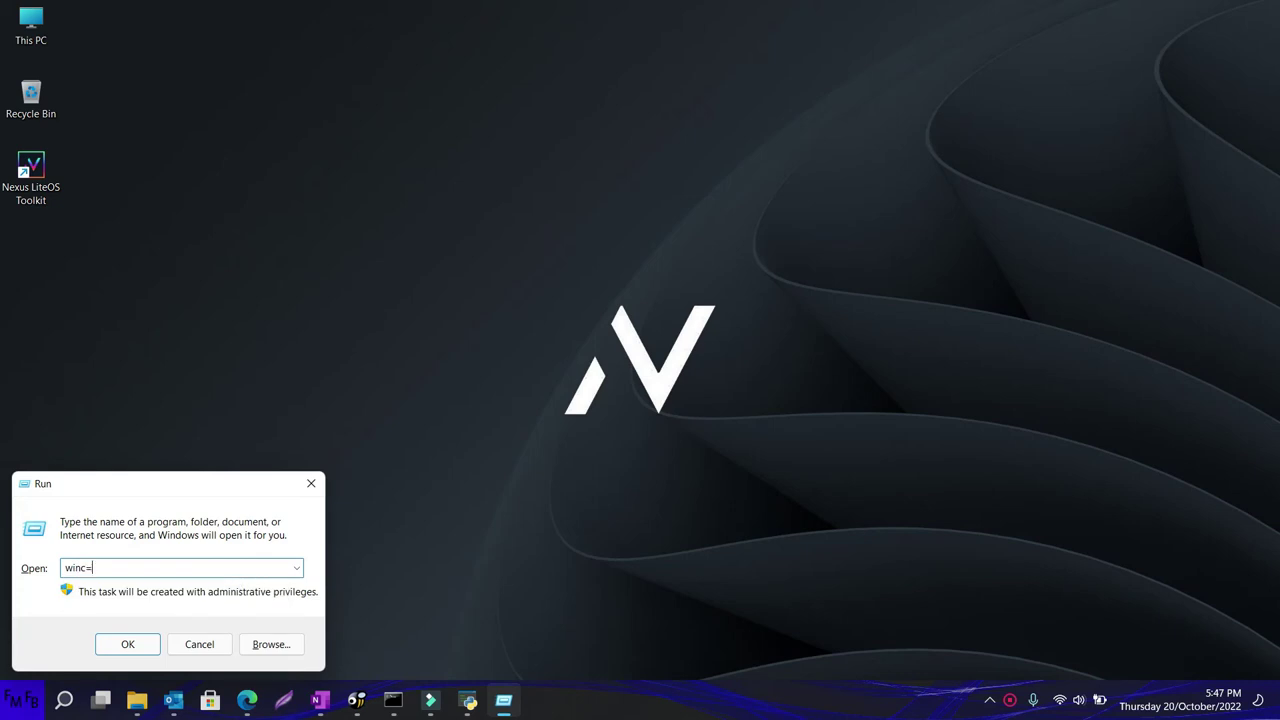
{"action": "key", "text": "BackSpace"}
{"action": "type", "text": "nv"}
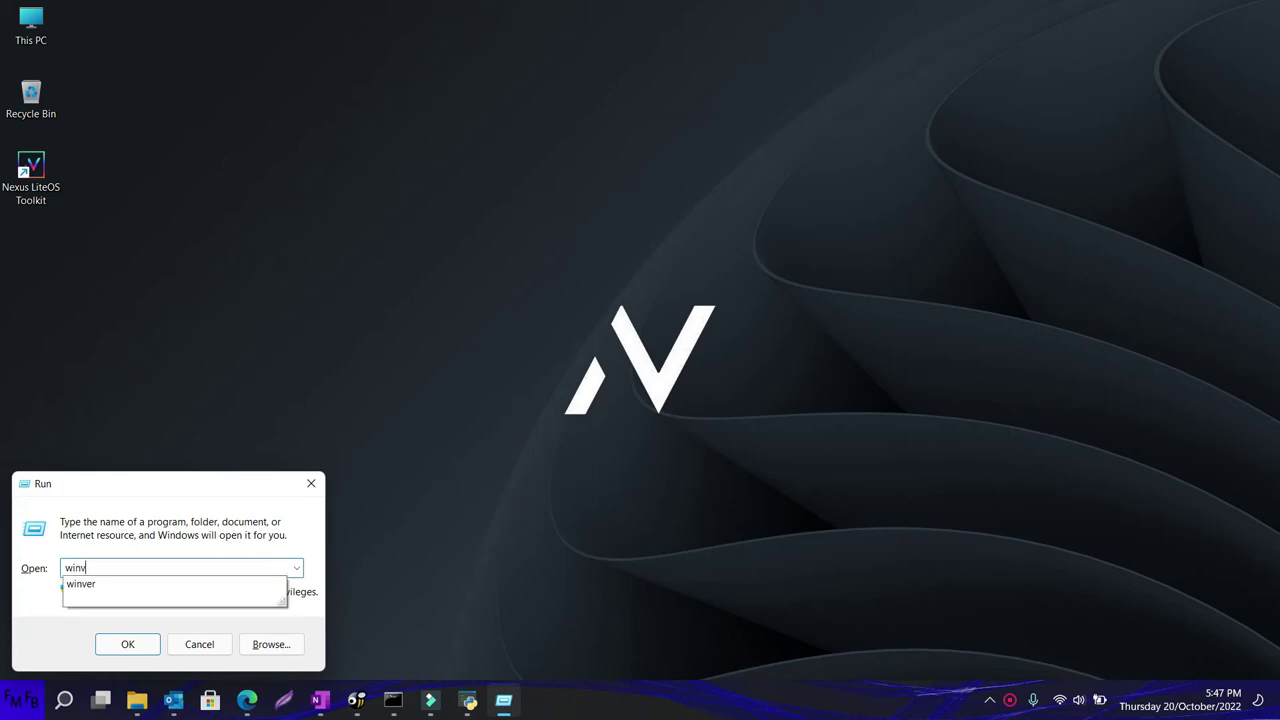
{"action": "type", "text": "er"}
{"action": "key", "text": "Return"}
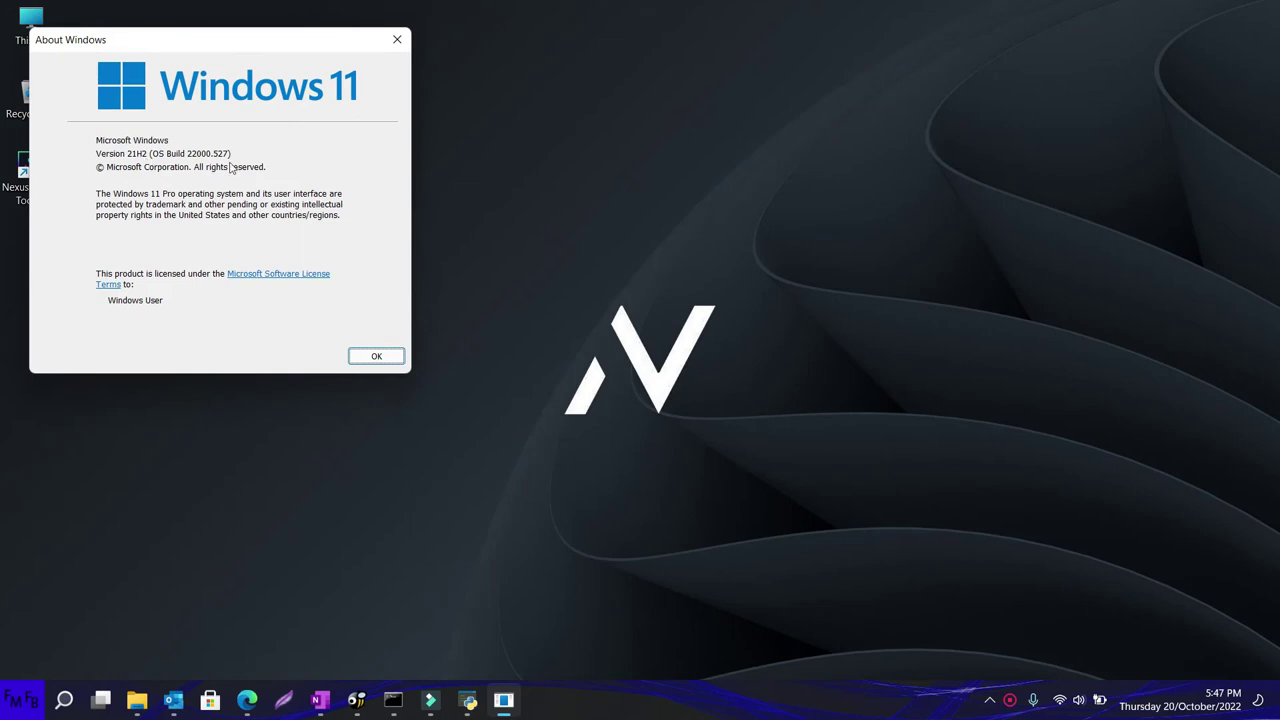
{"action": "left_click", "coordinate": [362, 355]}
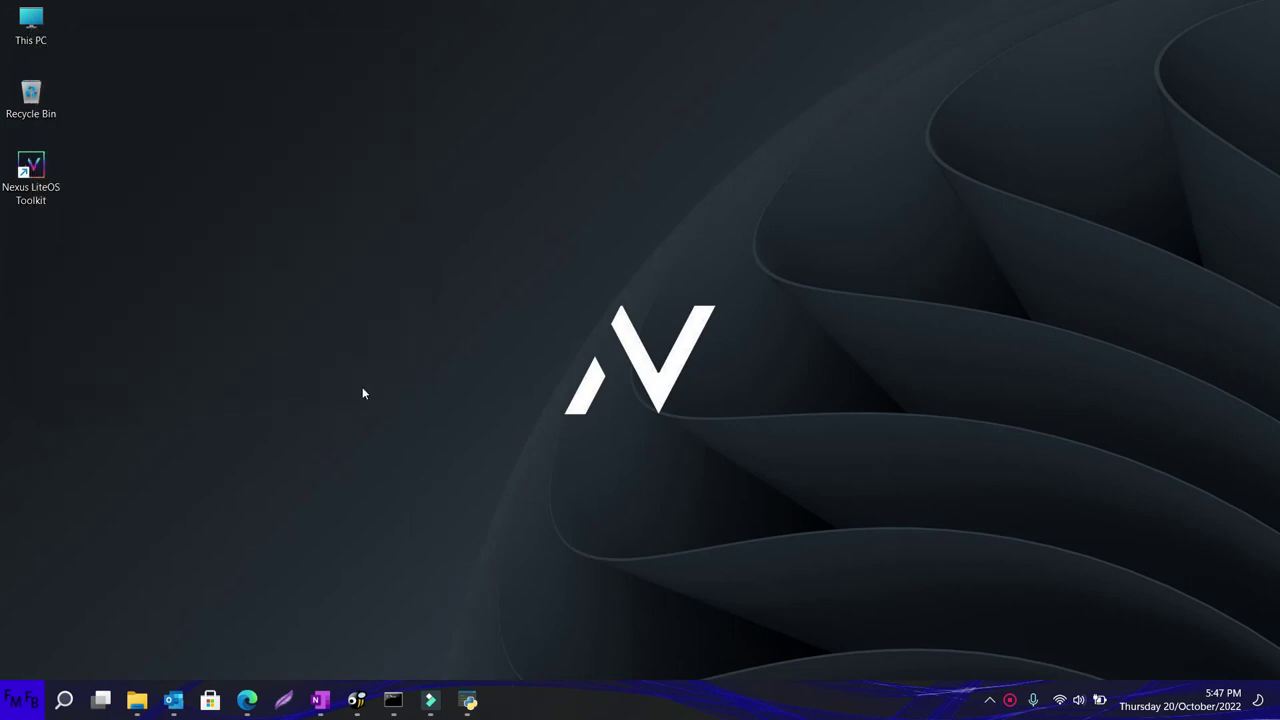
{"action": "left_click", "coordinate": [31, 180]}
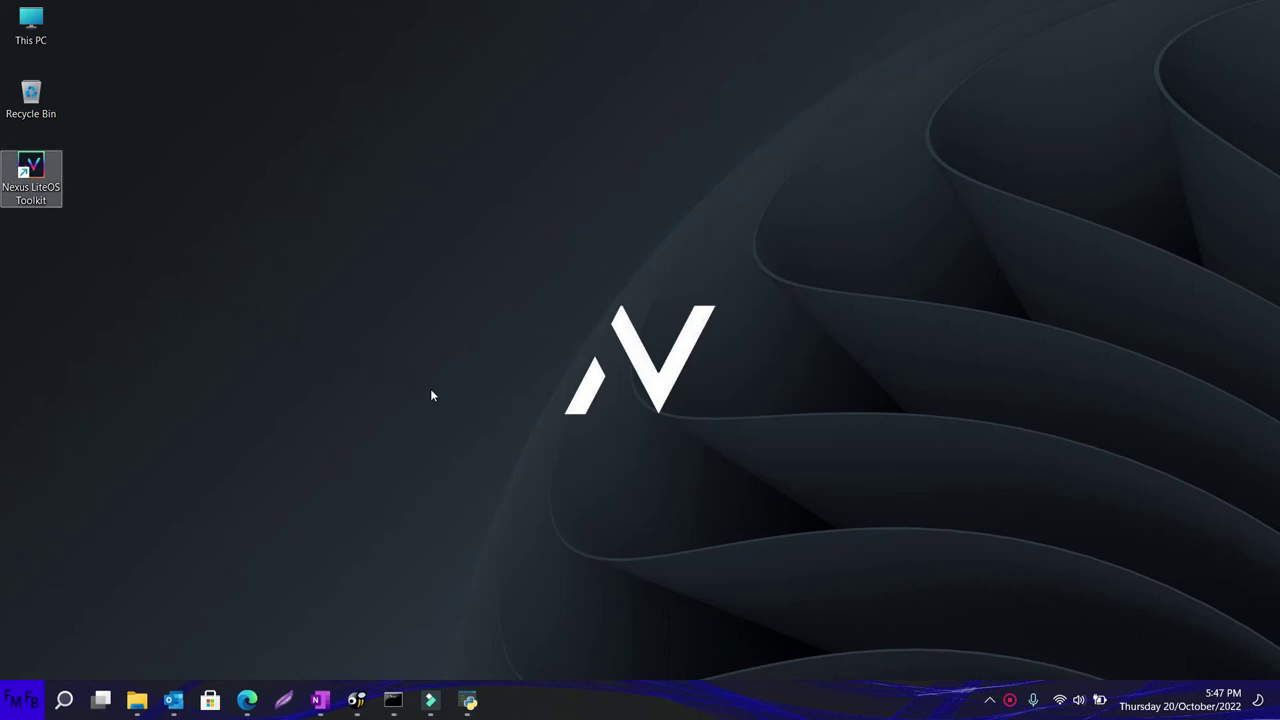
- Launch the toolkit, log in, and browse the Tweaks list down to the Expert Tweaks page
{"action": "double_click", "coordinate": [40, 177]}
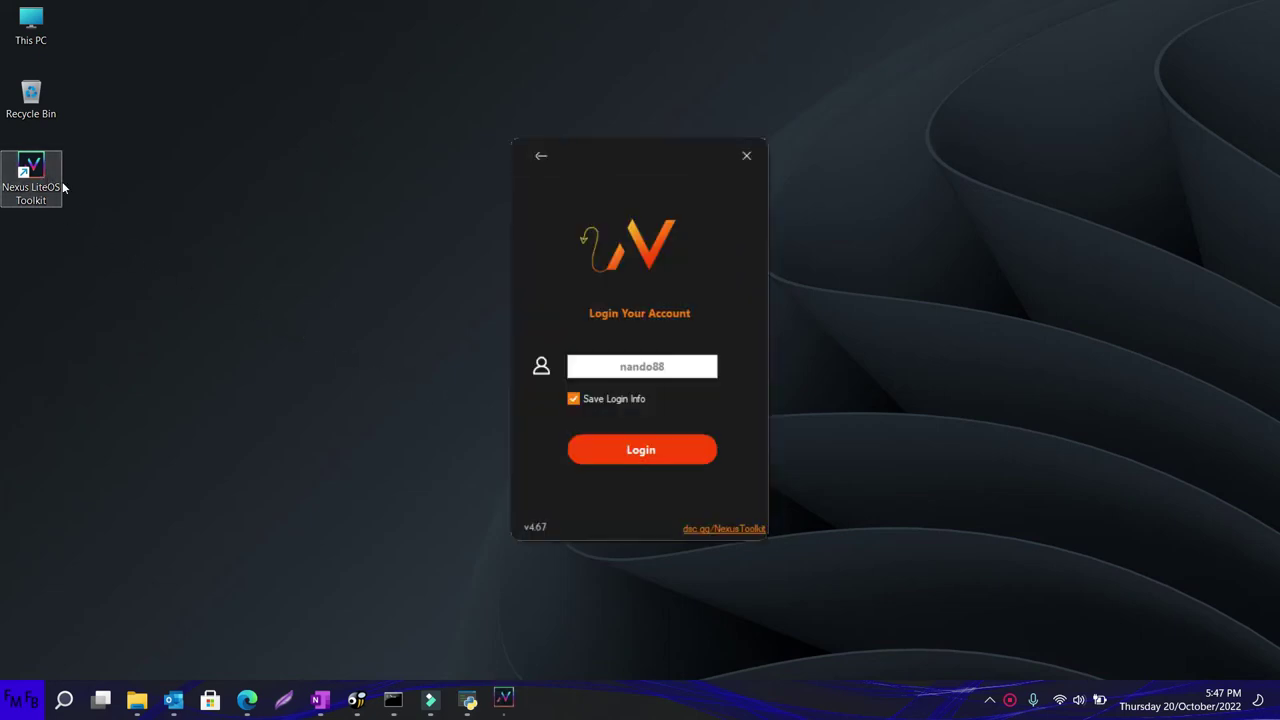
{"action": "left_click", "coordinate": [610, 452]}
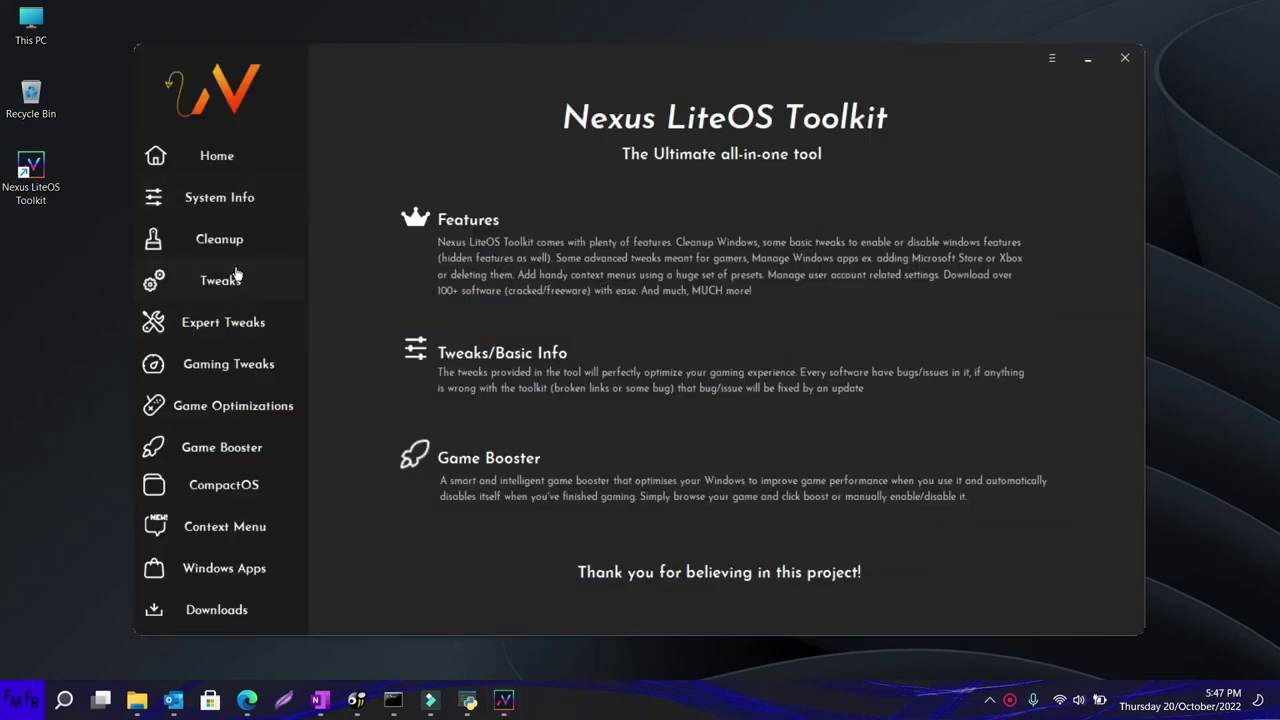
{"action": "left_click", "coordinate": [236, 298]}
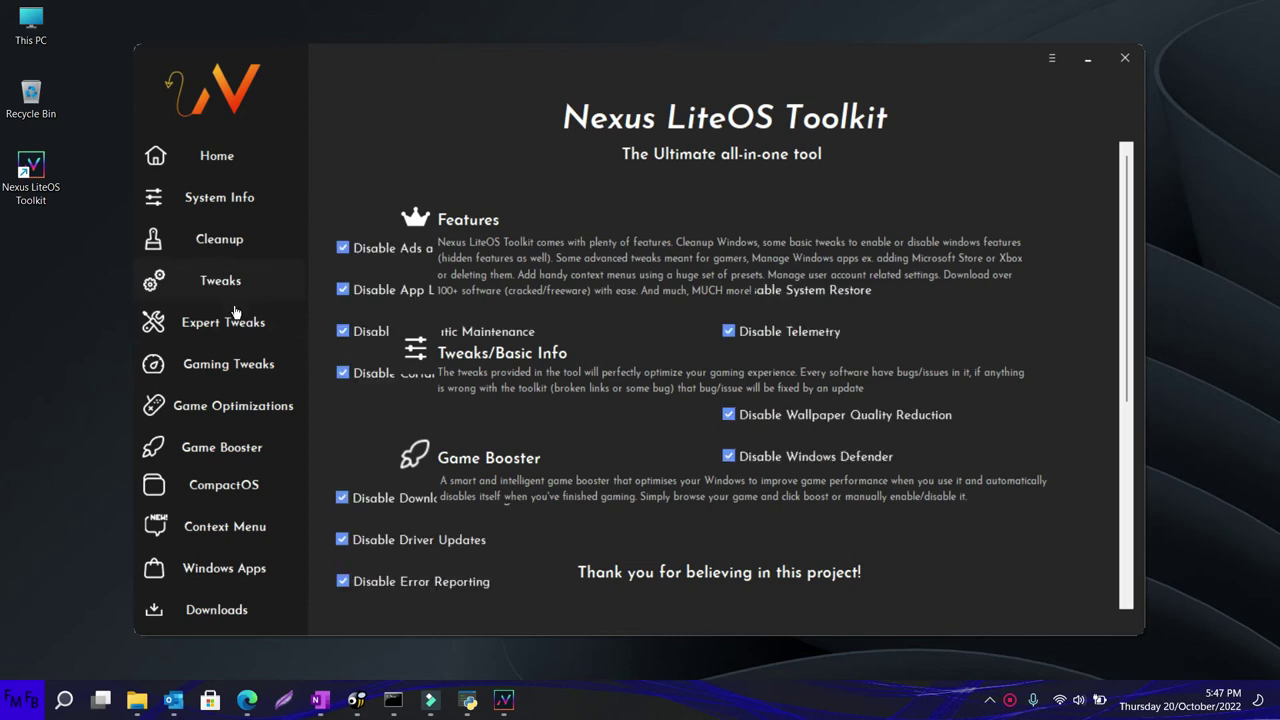
{"action": "scroll", "coordinate": [642, 444], "scroll_direction": "down", "scroll_amount": 5}
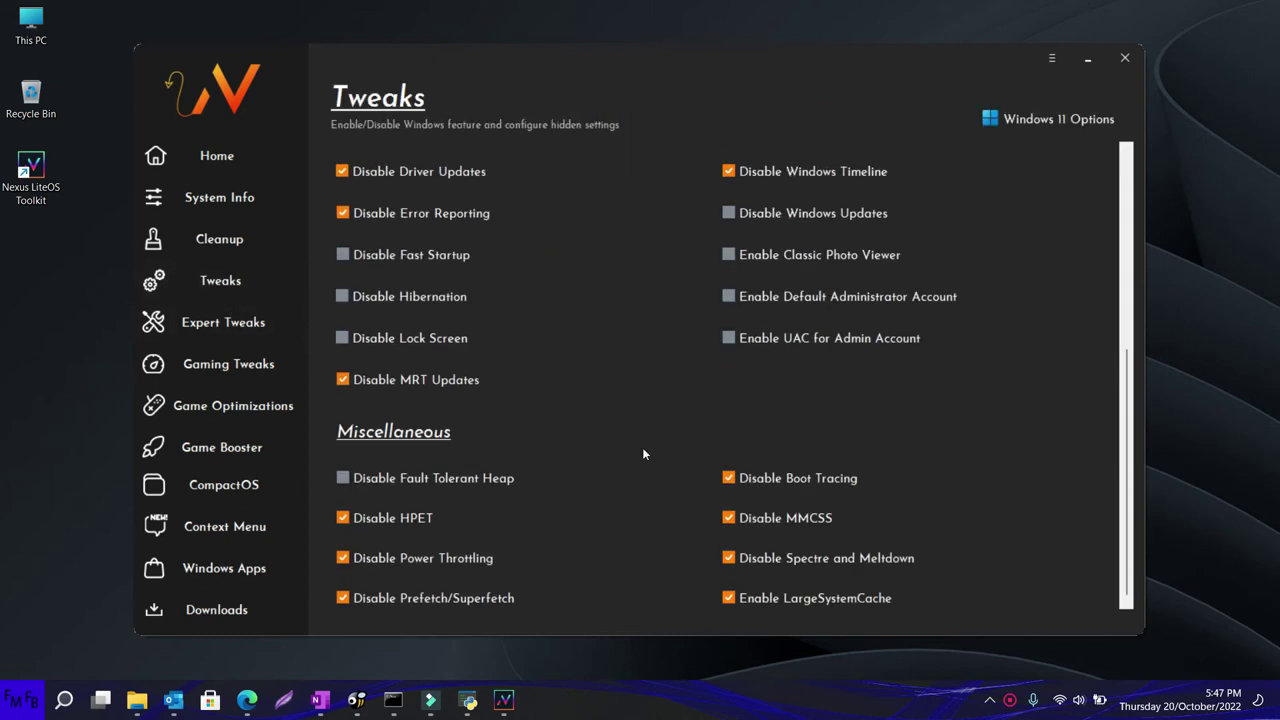
{"action": "left_click", "coordinate": [259, 340]}
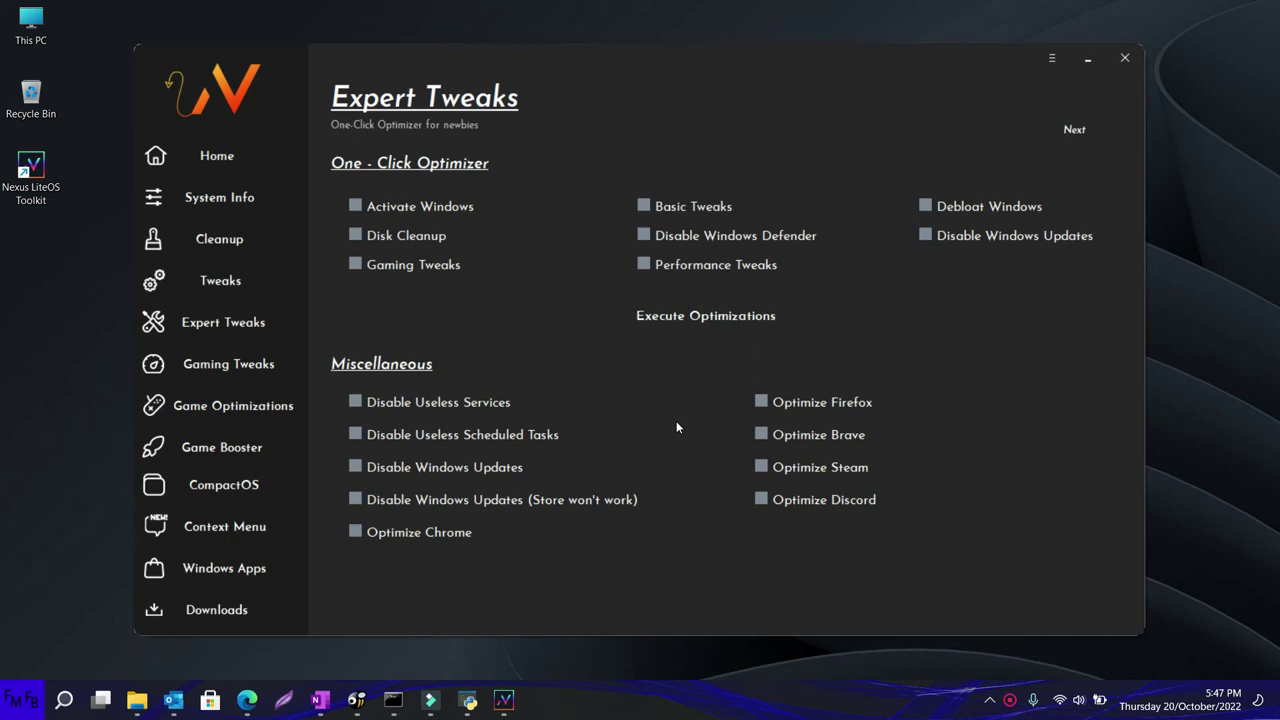
- Scroll through the Gaming Tweaks options and apply the Low Latency NIP profile
{"action": "left_click", "coordinate": [248, 372]}
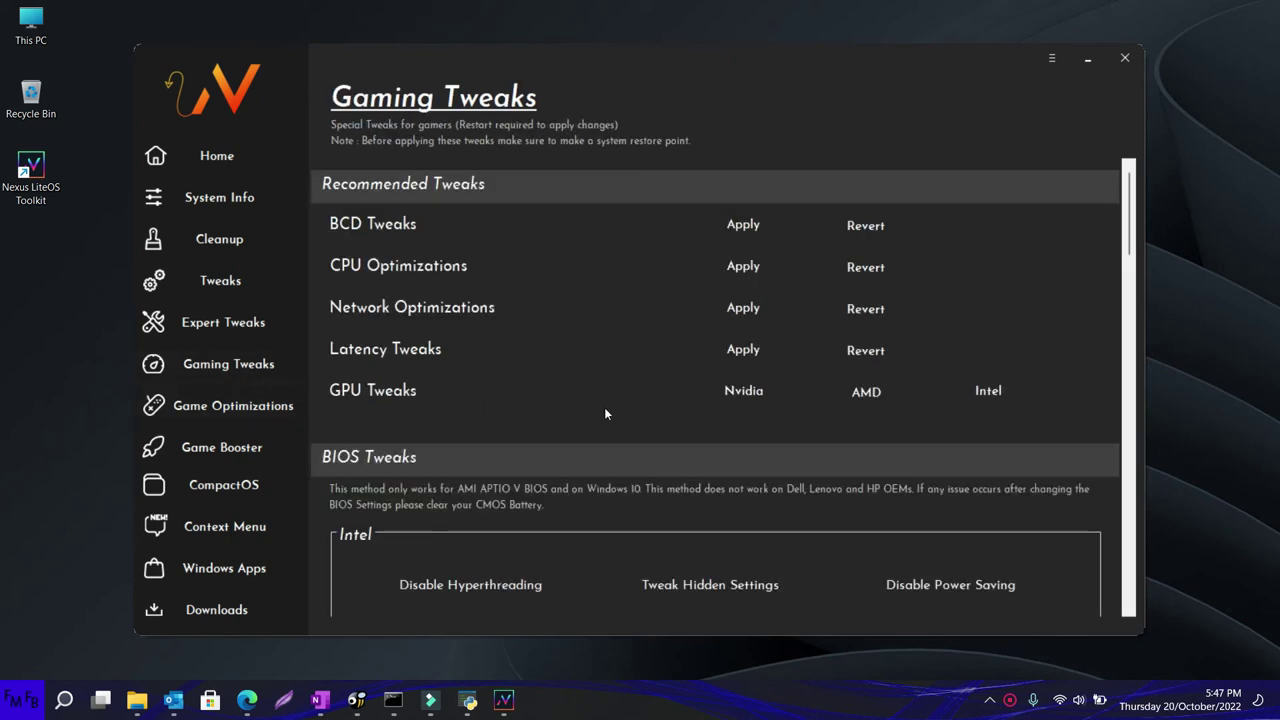
{"action": "scroll", "coordinate": [699, 450], "scroll_direction": "down", "scroll_amount": 3}
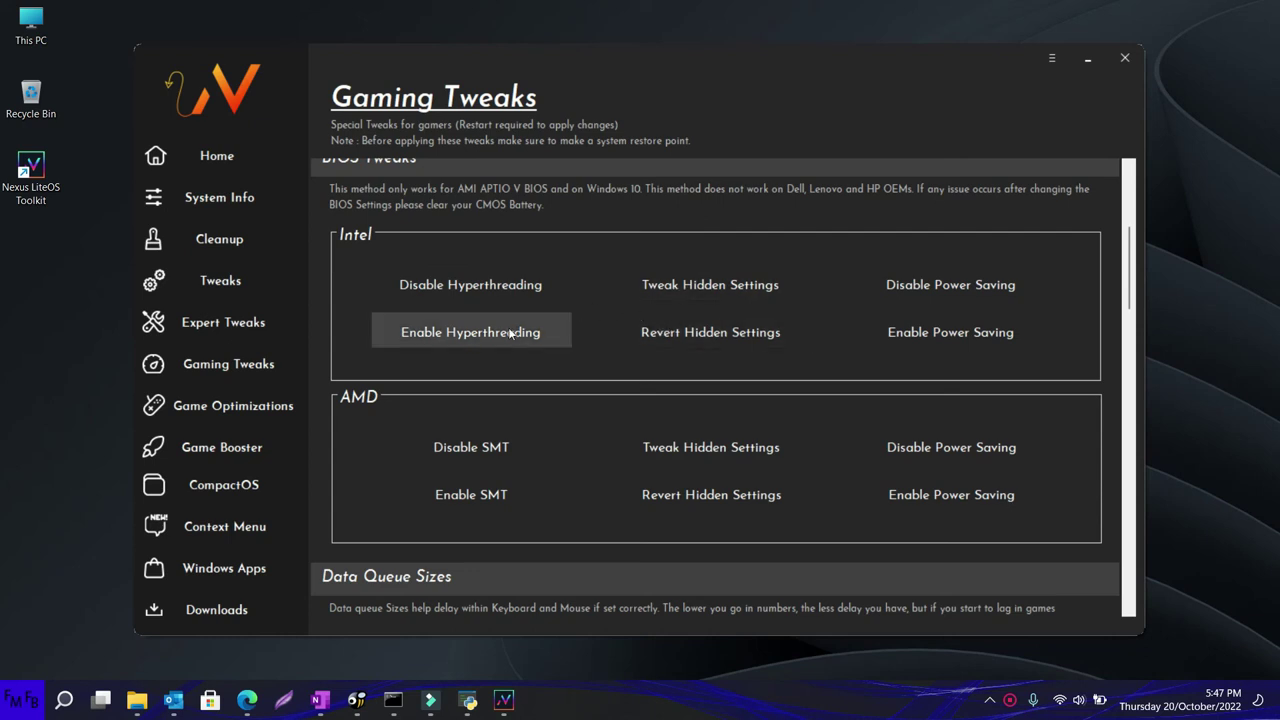
{"action": "scroll", "coordinate": [742, 367], "scroll_direction": "down", "scroll_amount": 3}
{"action": "scroll", "coordinate": [652, 351], "scroll_direction": "down", "scroll_amount": 2}
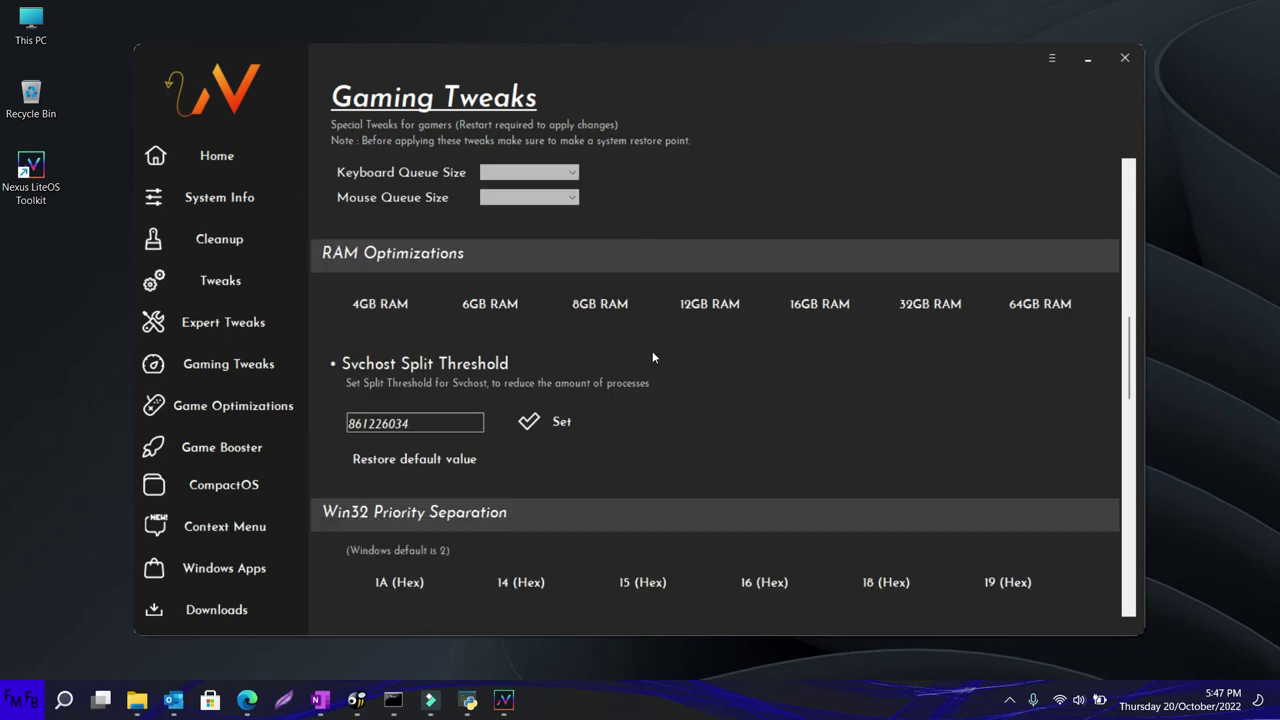
{"action": "scroll", "coordinate": [637, 364], "scroll_direction": "up", "scroll_amount": 2}
{"action": "scroll", "coordinate": [1040, 516], "scroll_direction": "down", "scroll_amount": 2}
{"action": "scroll", "coordinate": [770, 458], "scroll_direction": "down", "scroll_amount": 2}
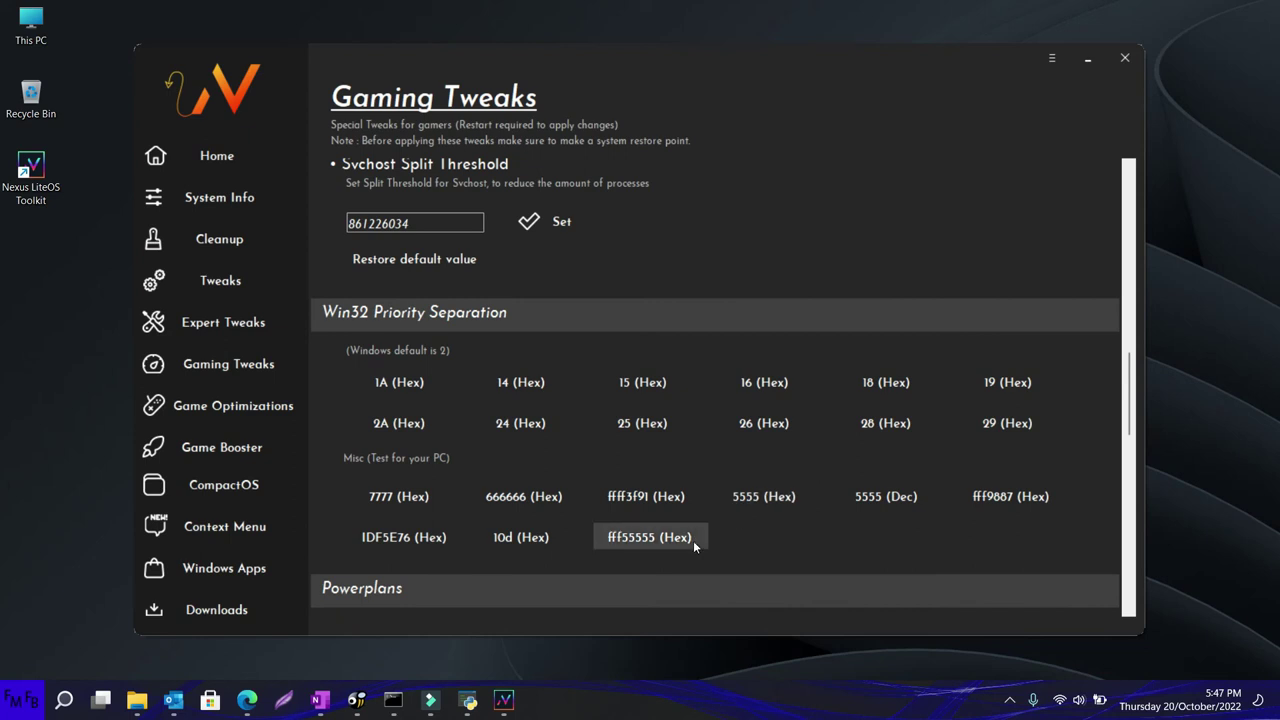
{"action": "scroll", "coordinate": [695, 540], "scroll_direction": "down", "scroll_amount": 3}
{"action": "left_click", "coordinate": [895, 440]}
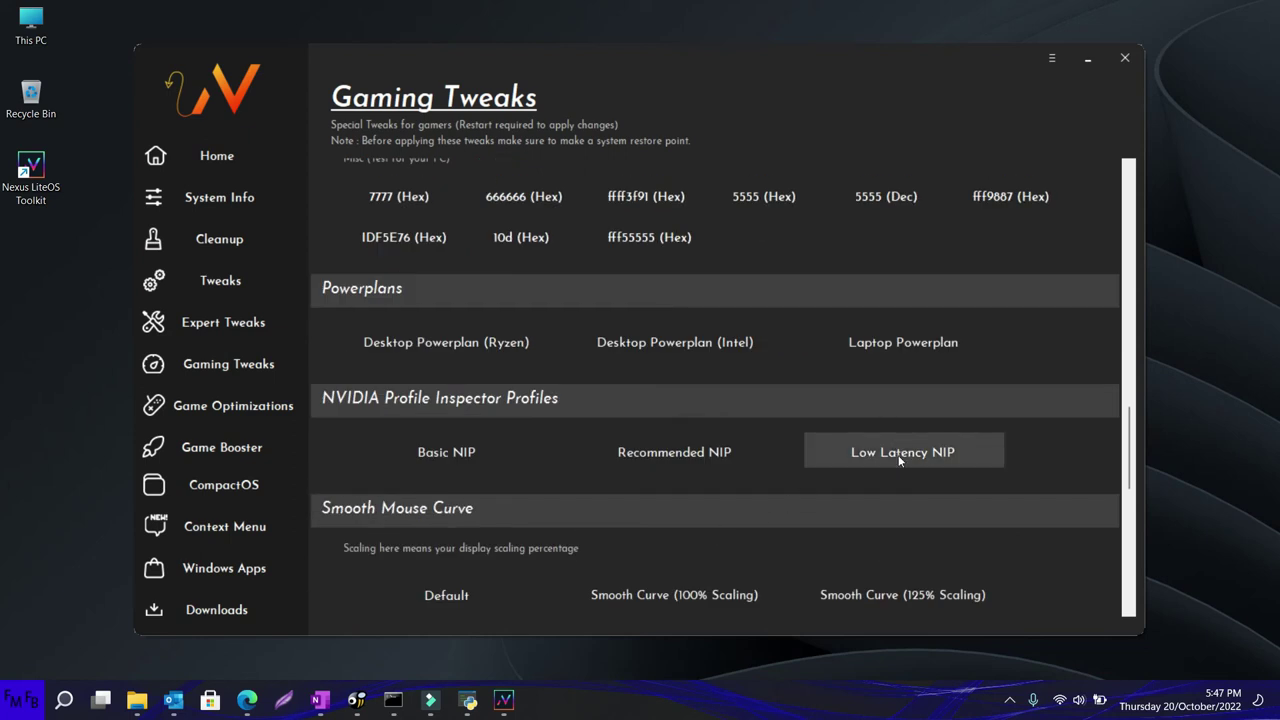
- Review the remaining Gaming Tweaks options and close the toolkit's main window
{"action": "scroll", "coordinate": [898, 458], "scroll_direction": "down", "scroll_amount": 2}
{"action": "scroll", "coordinate": [870, 455], "scroll_direction": "down", "scroll_amount": 1}
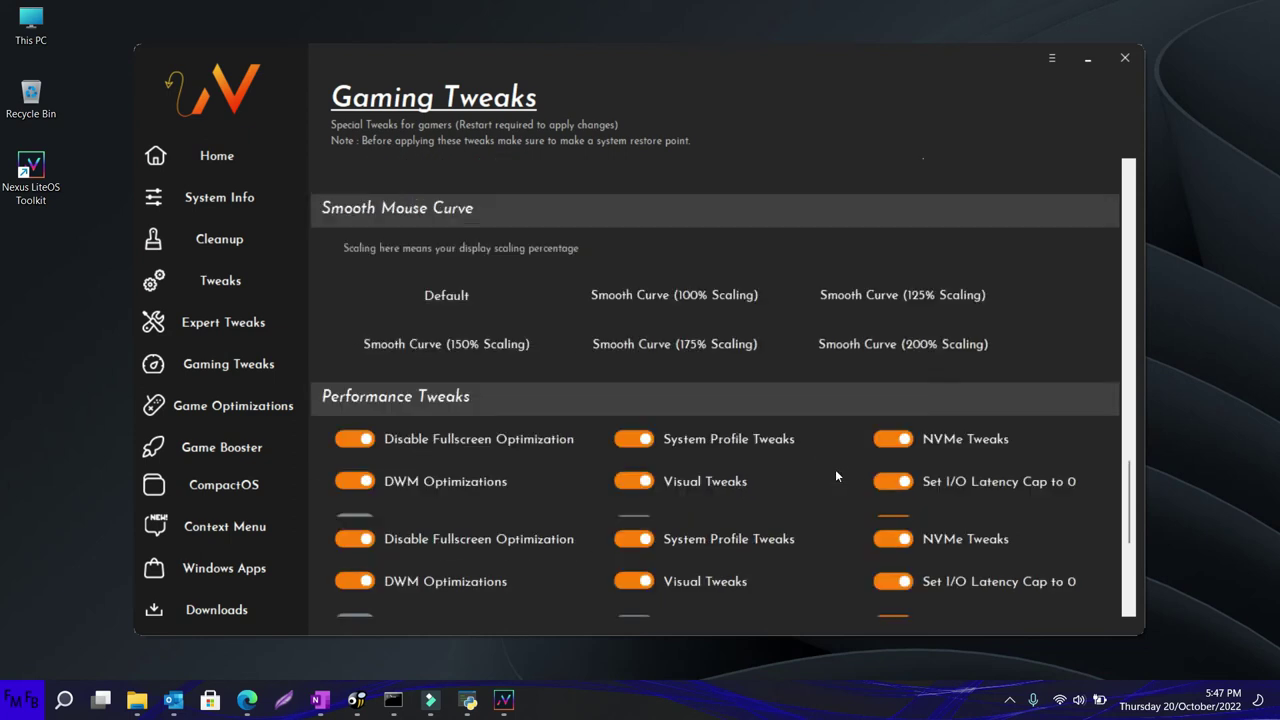
{"action": "scroll", "coordinate": [835, 469], "scroll_direction": "down", "scroll_amount": 1}
{"action": "scroll", "coordinate": [697, 480], "scroll_direction": "down", "scroll_amount": 2}
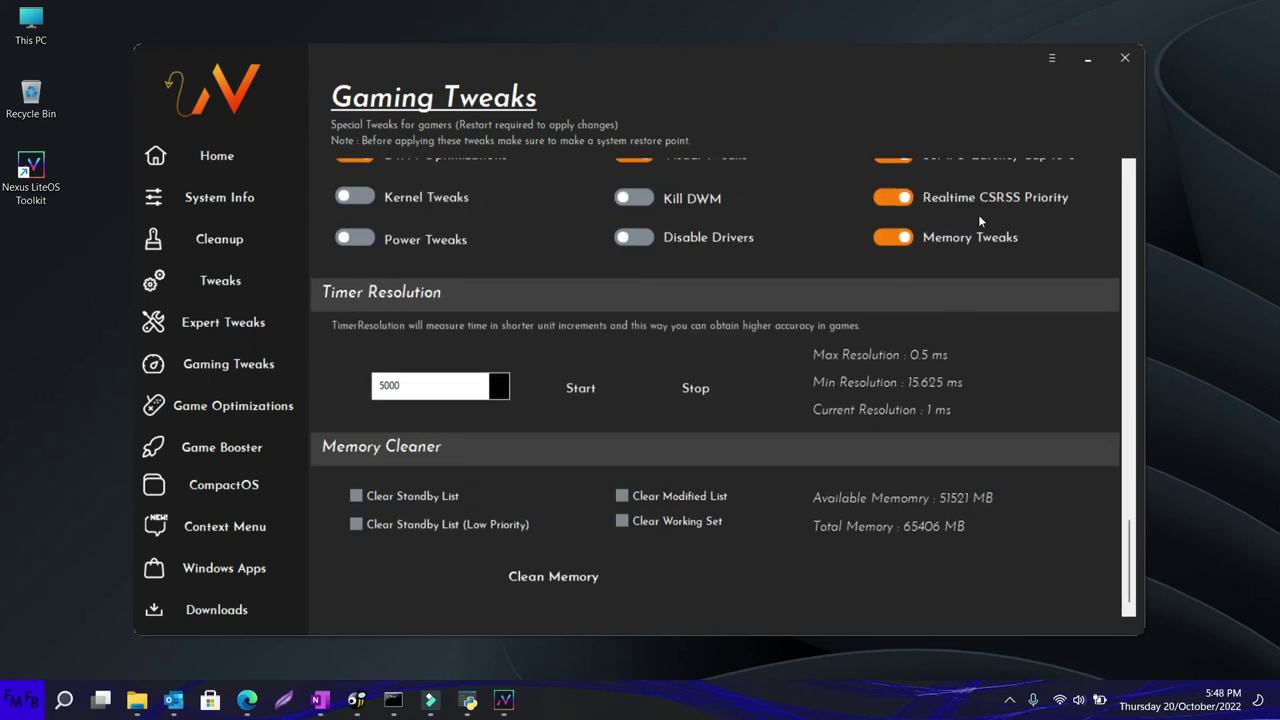
{"action": "left_click", "coordinate": [1124, 57]}
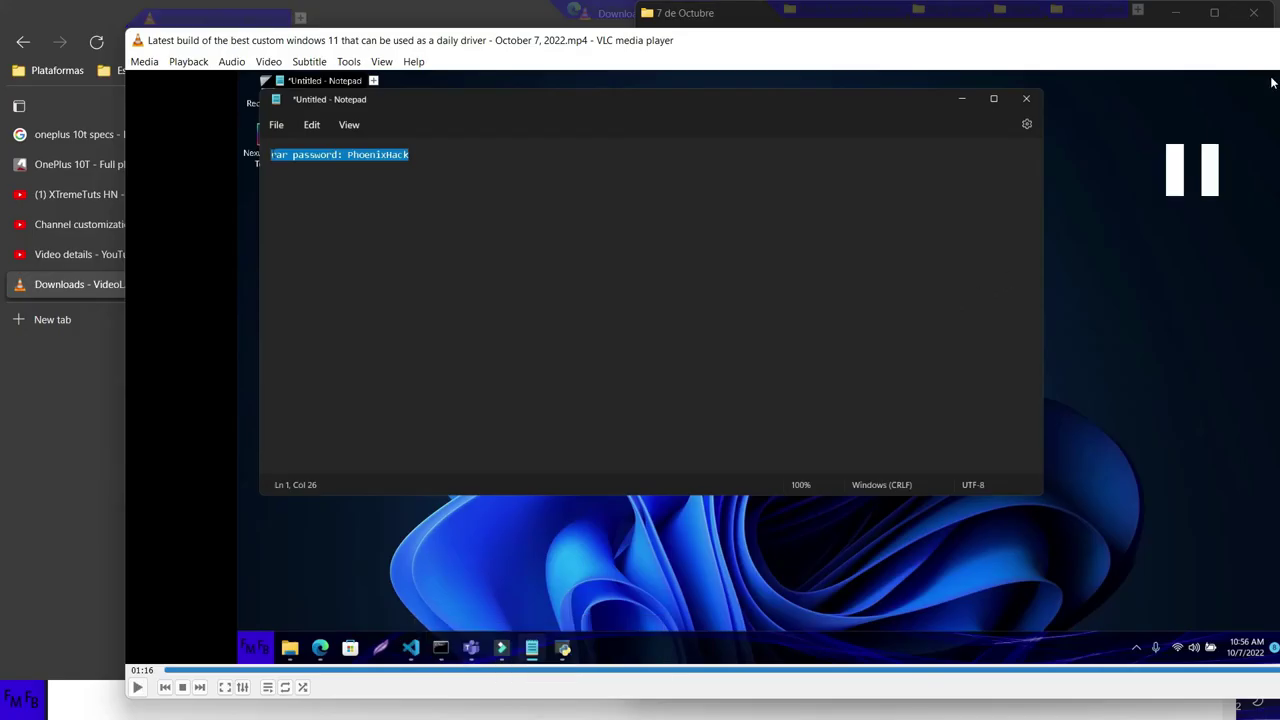
- Complete Notepad's Password/Contraseña line with the password shown in the paused video
{"action": "key", "text": "alt+Tab"}
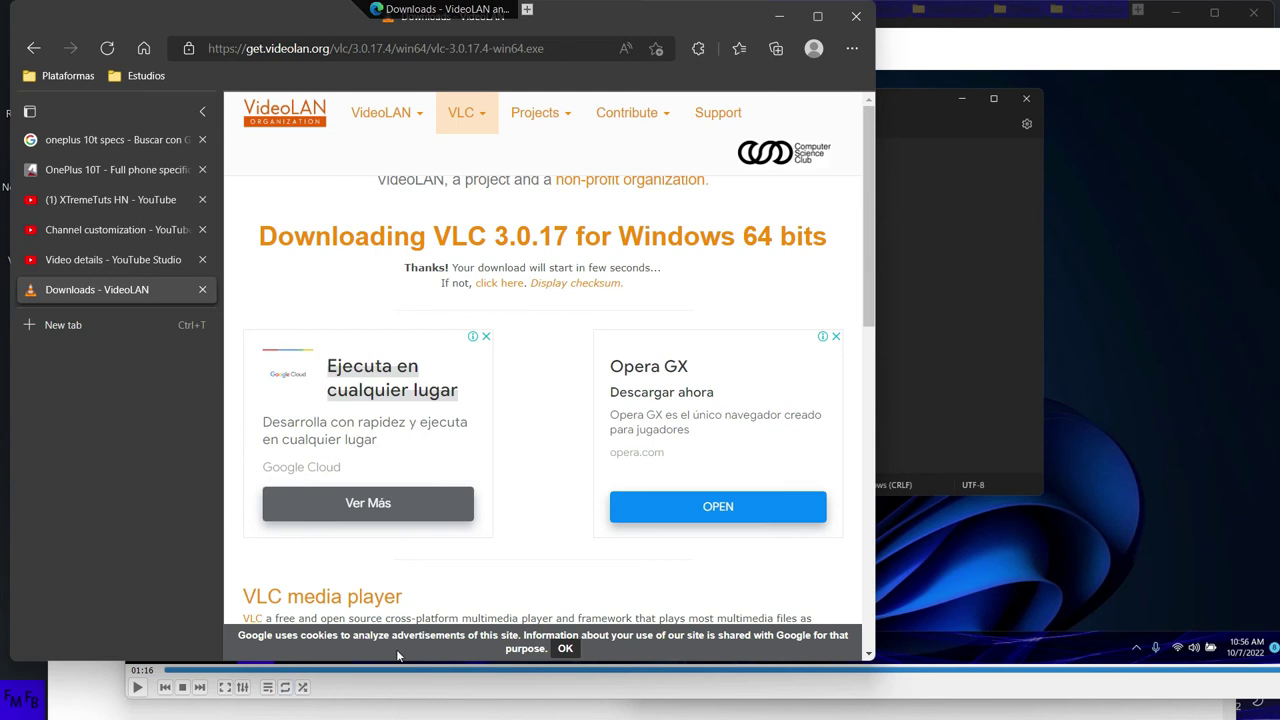
{"action": "key", "text": "alt+Tab"}
{"action": "key", "text": "Tab"}
{"action": "key", "text": "Tab"}
{"action": "type", "text": "P"}
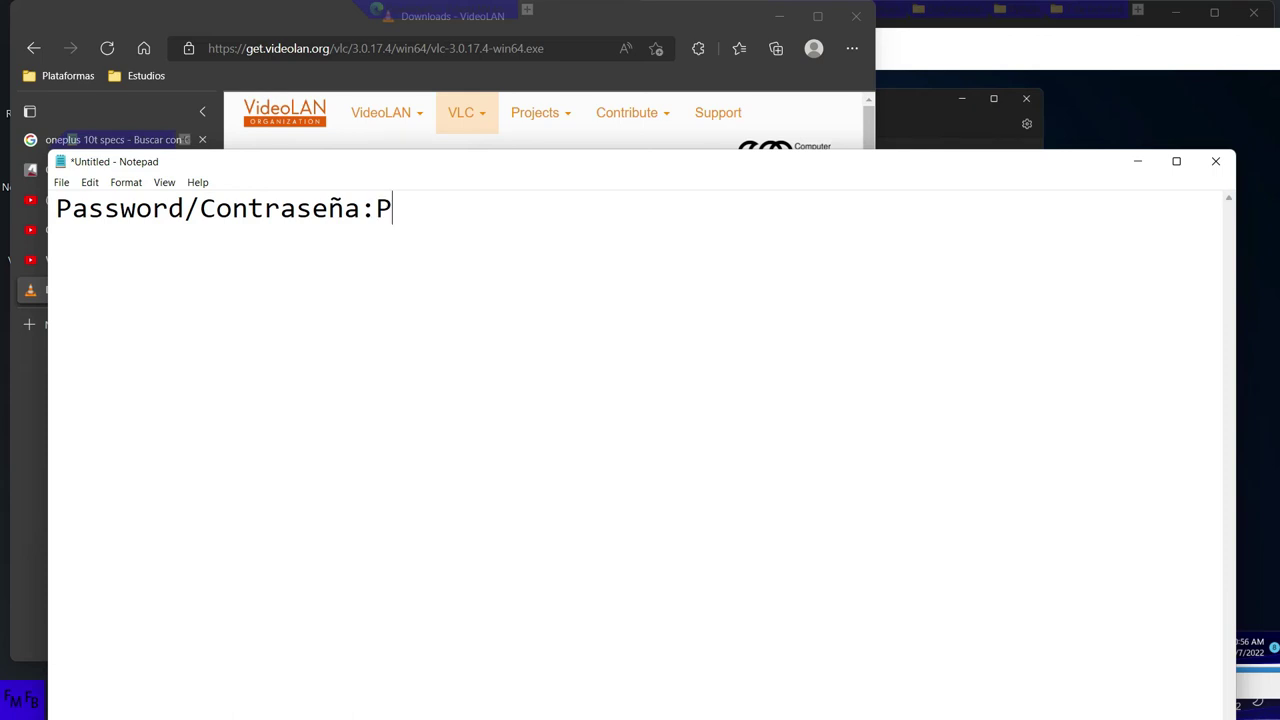
{"action": "key", "text": "alt+Tab"}
{"action": "key", "text": "alt+Tab"}
{"action": "key", "text": "alt+Tab"}
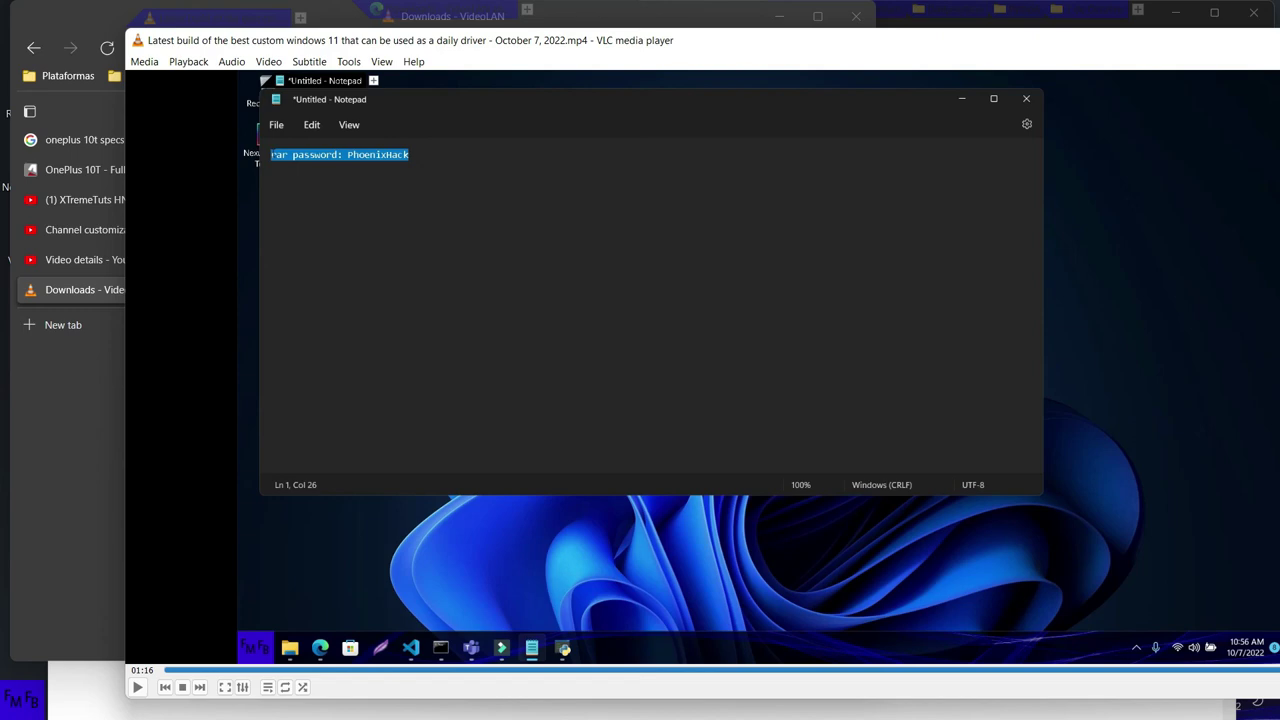
{"action": "key", "text": "alt+Tab"}
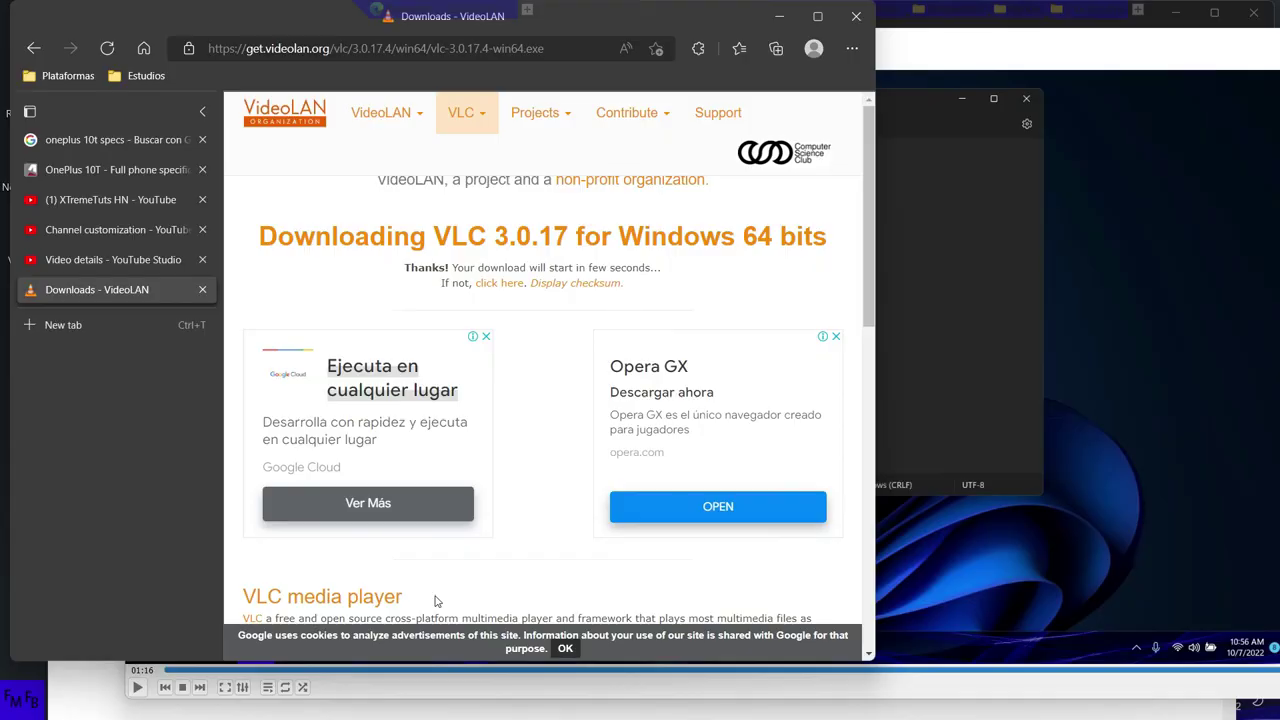
{"action": "key", "text": "alt+Tab"}
{"action": "key", "text": "alt+Tab"}
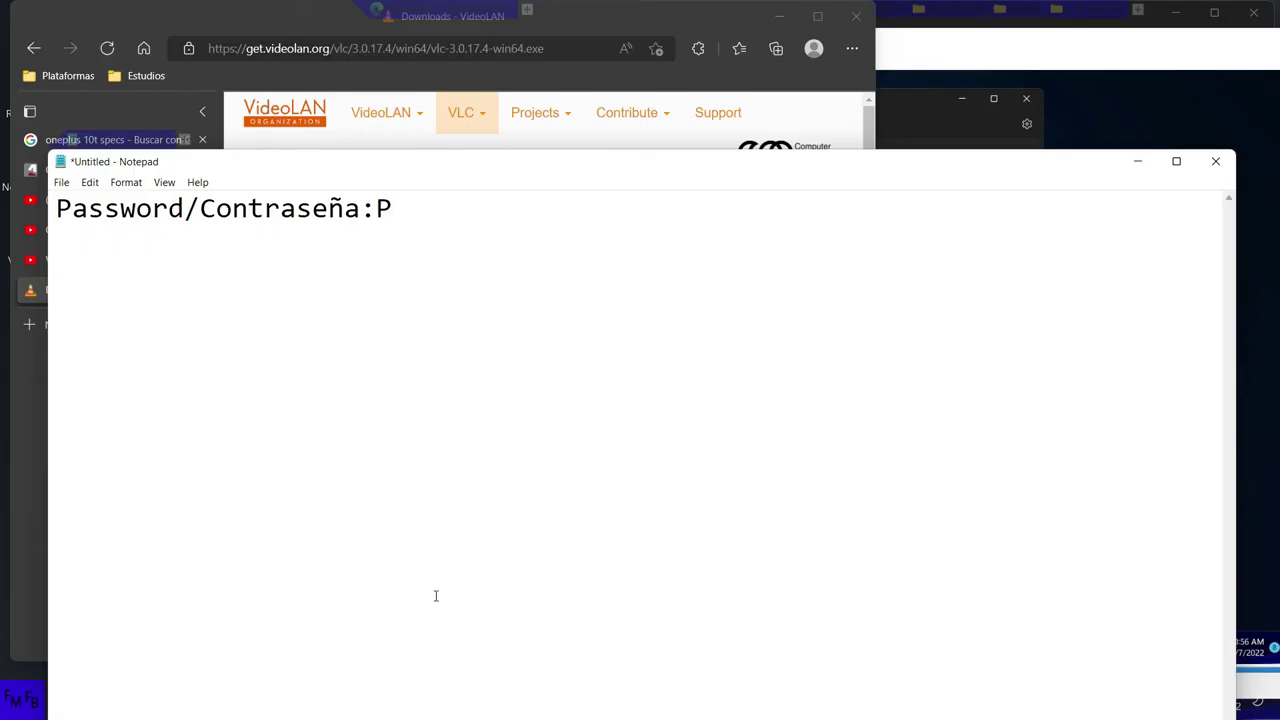
{"action": "type", "text": "hoenixH"}
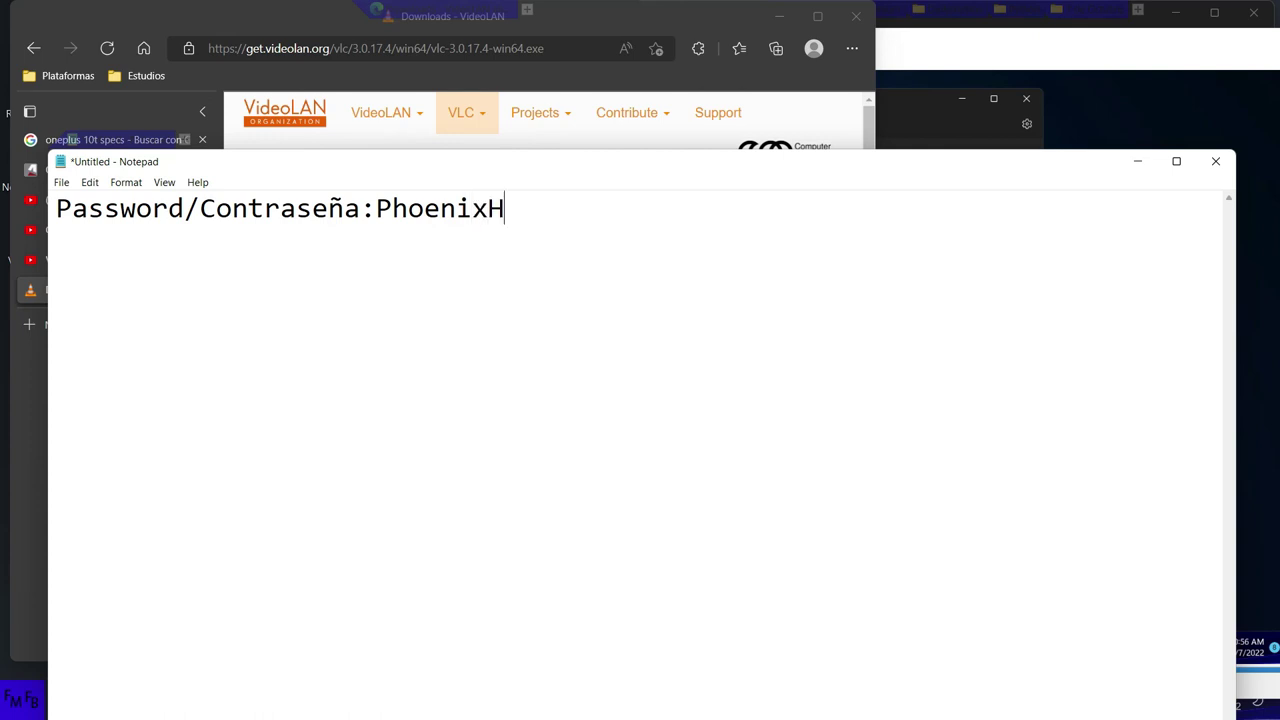
{"action": "type", "text": "ack"}
{"action": "left_click", "coordinate": [779, 16]}
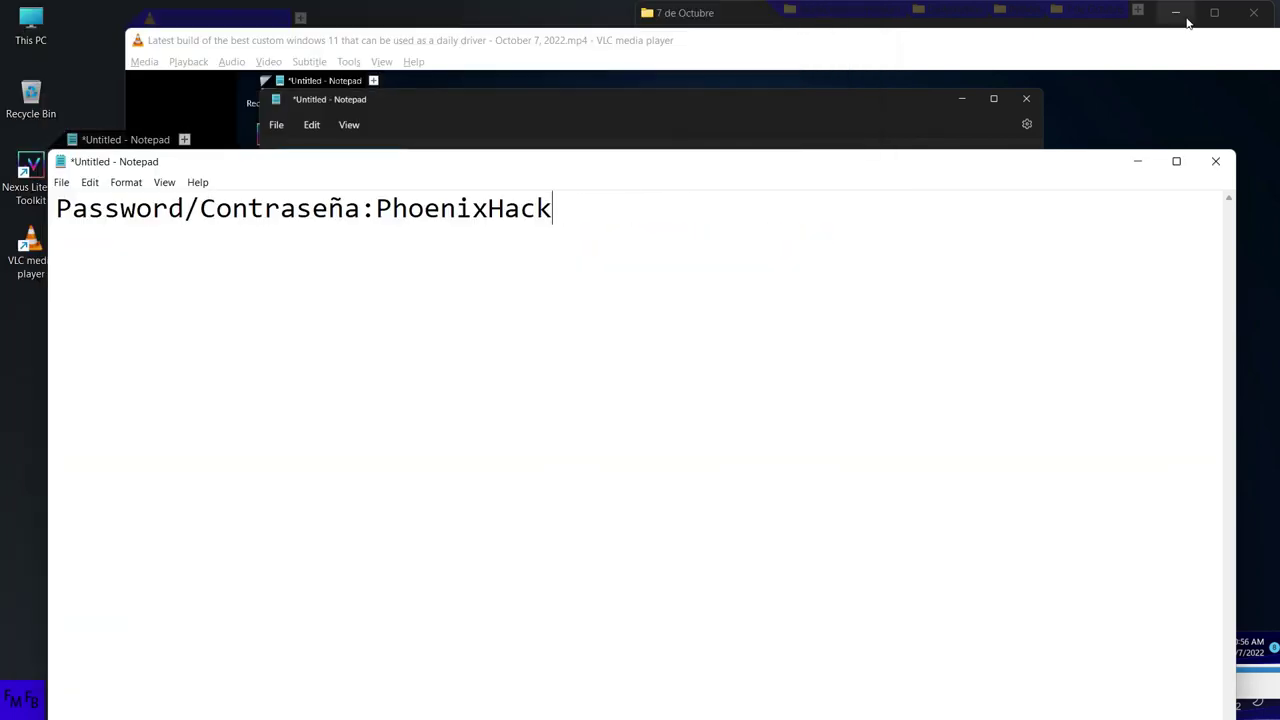
- Bring the paused VLC video showing the password note back to the front
{"action": "left_click", "coordinate": [1128, 52]}
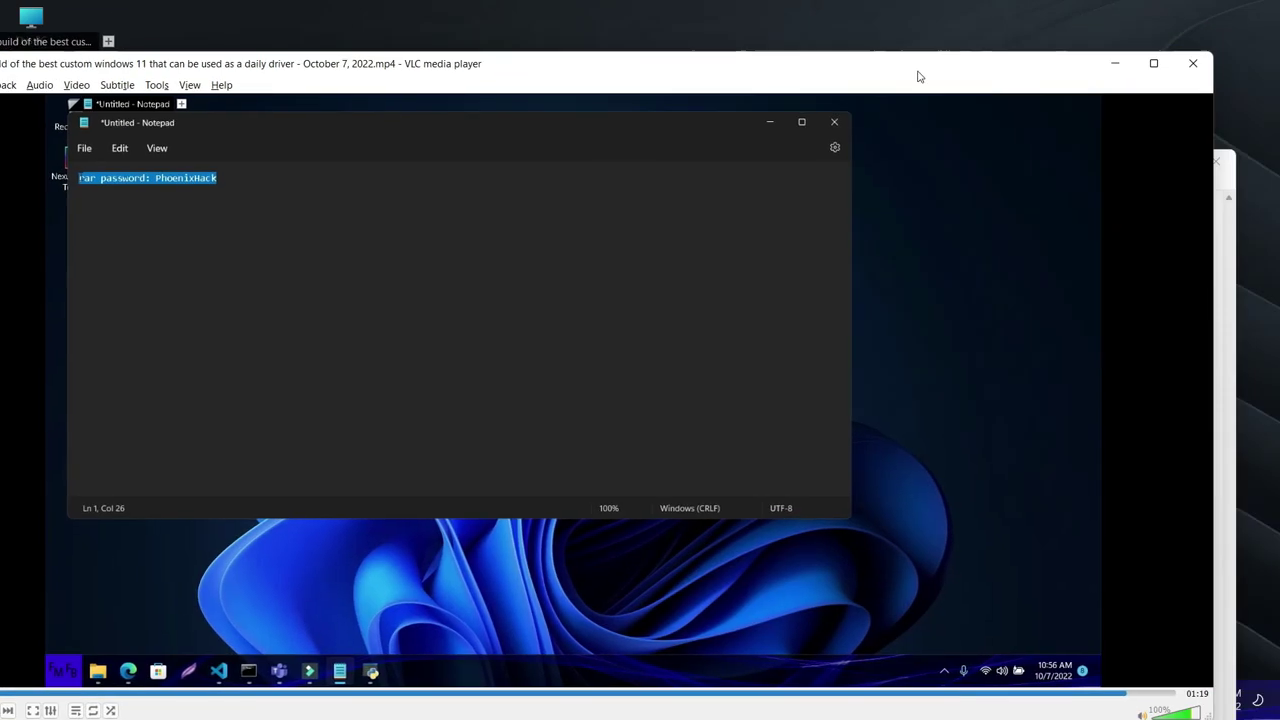